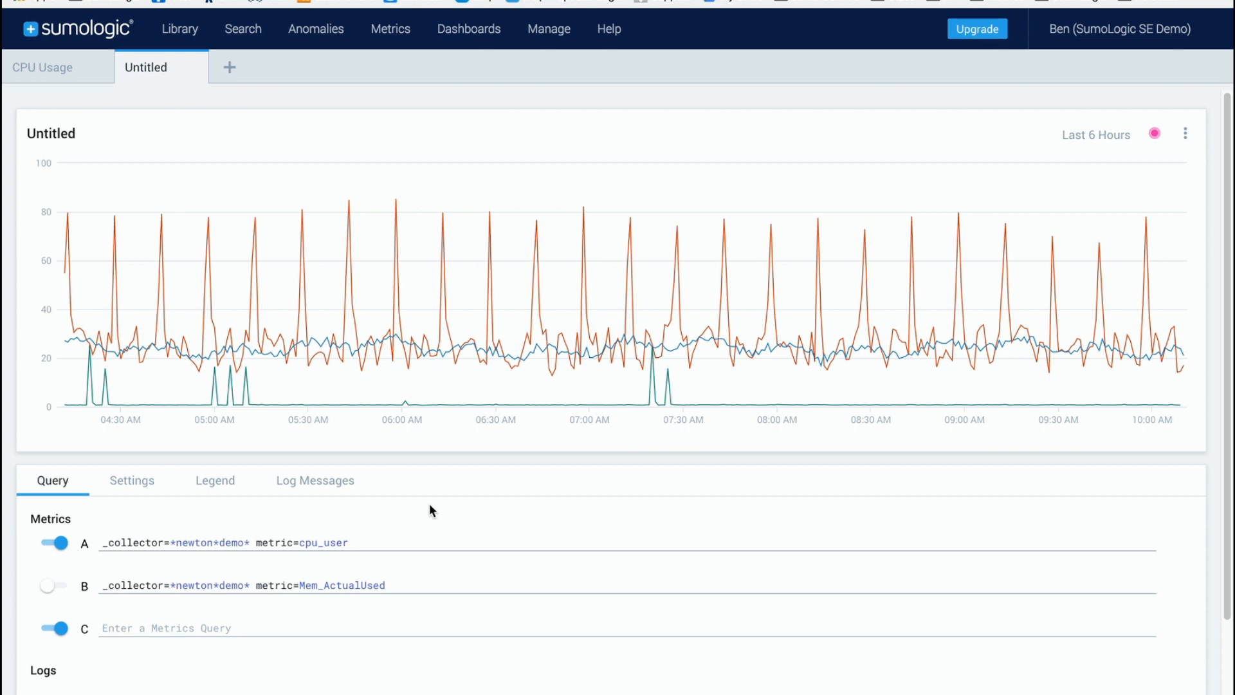
# Step: Switch on View Outliers in the Outliers panel so a marker appears on the CPU line
pyautogui.click(1157, 137)
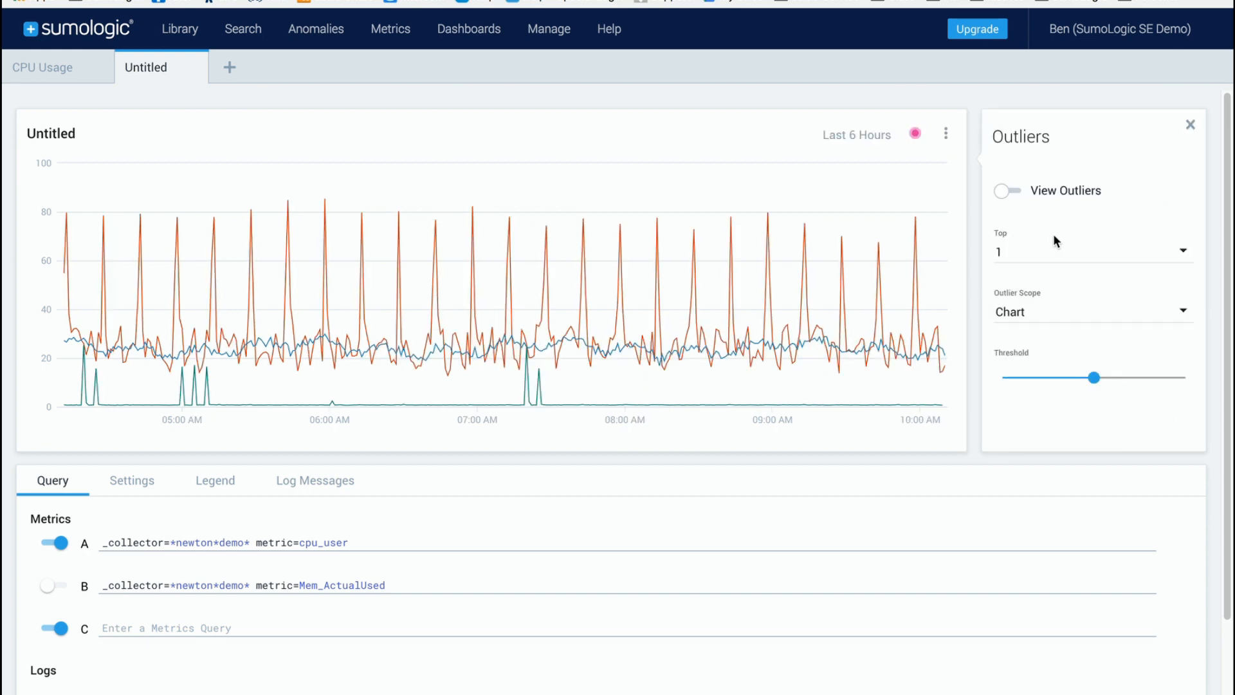
pyautogui.click(1005, 193)
pyautogui.click(1187, 257)
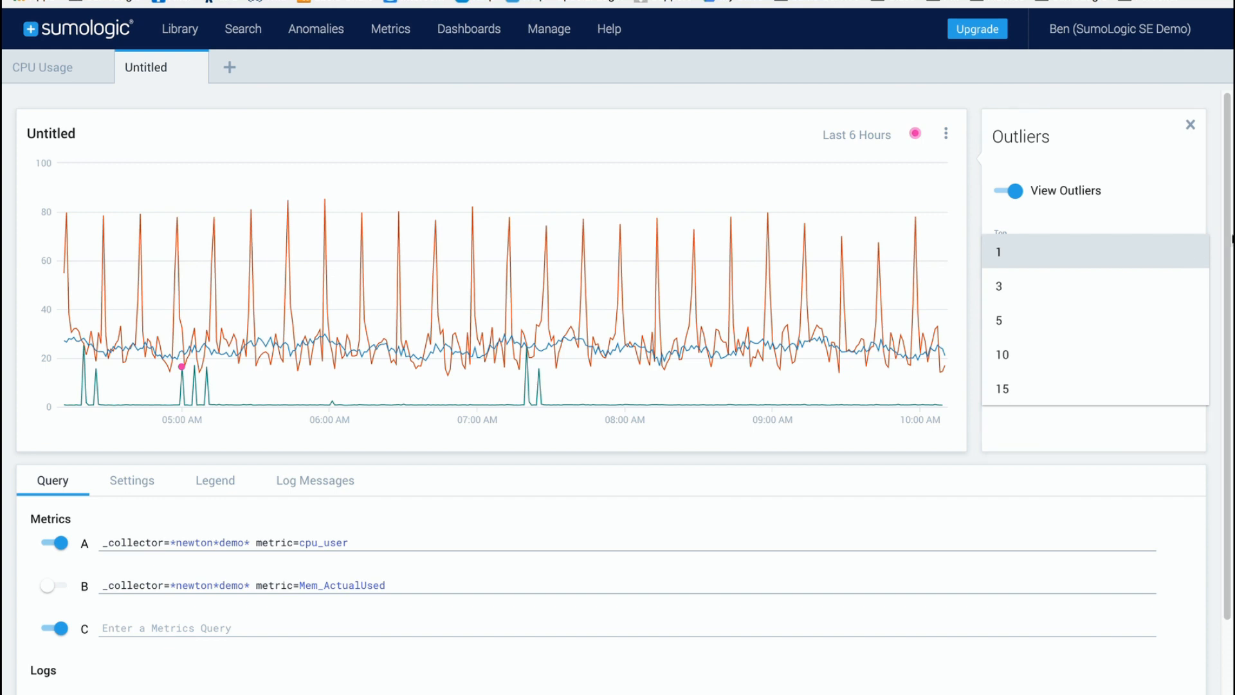
pyautogui.click(1221, 246)
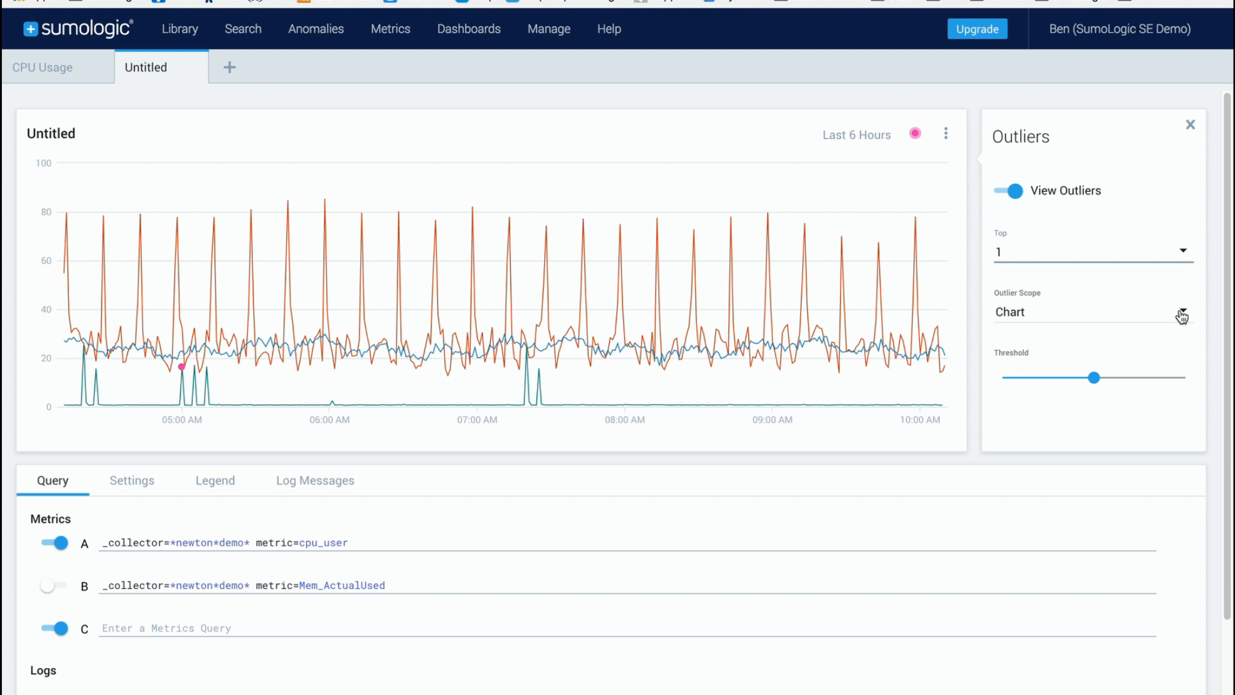
pyautogui.click(1183, 316)
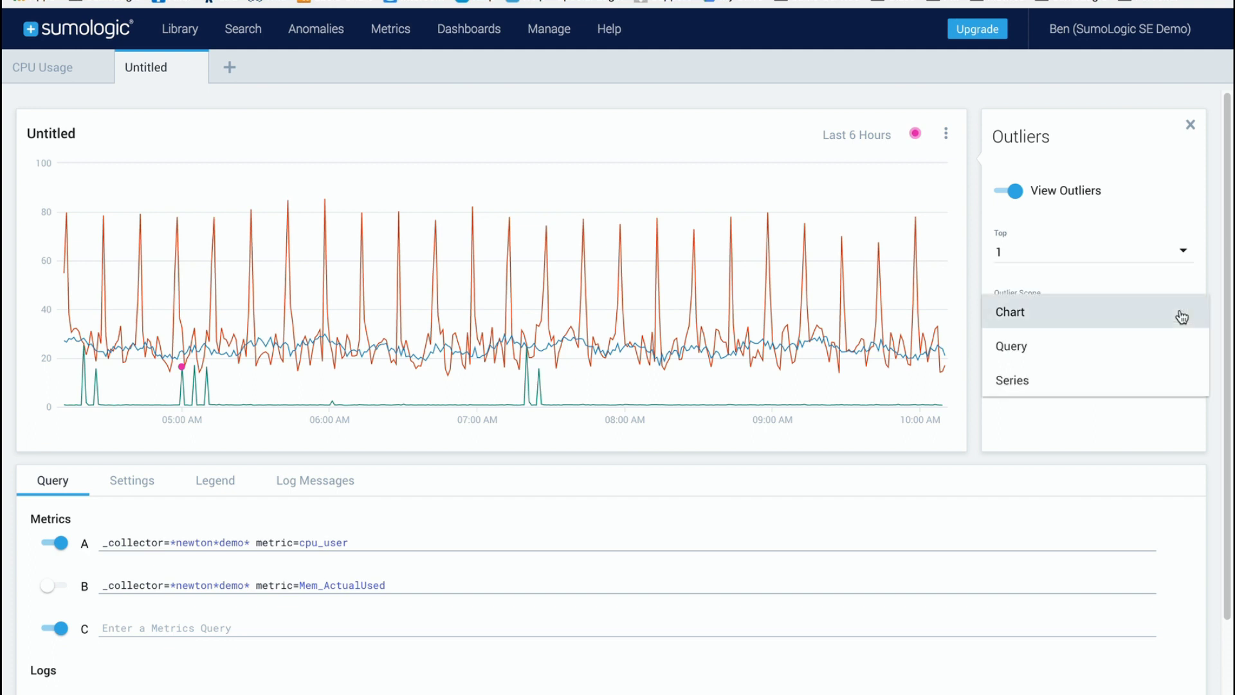
pyautogui.click(1224, 309)
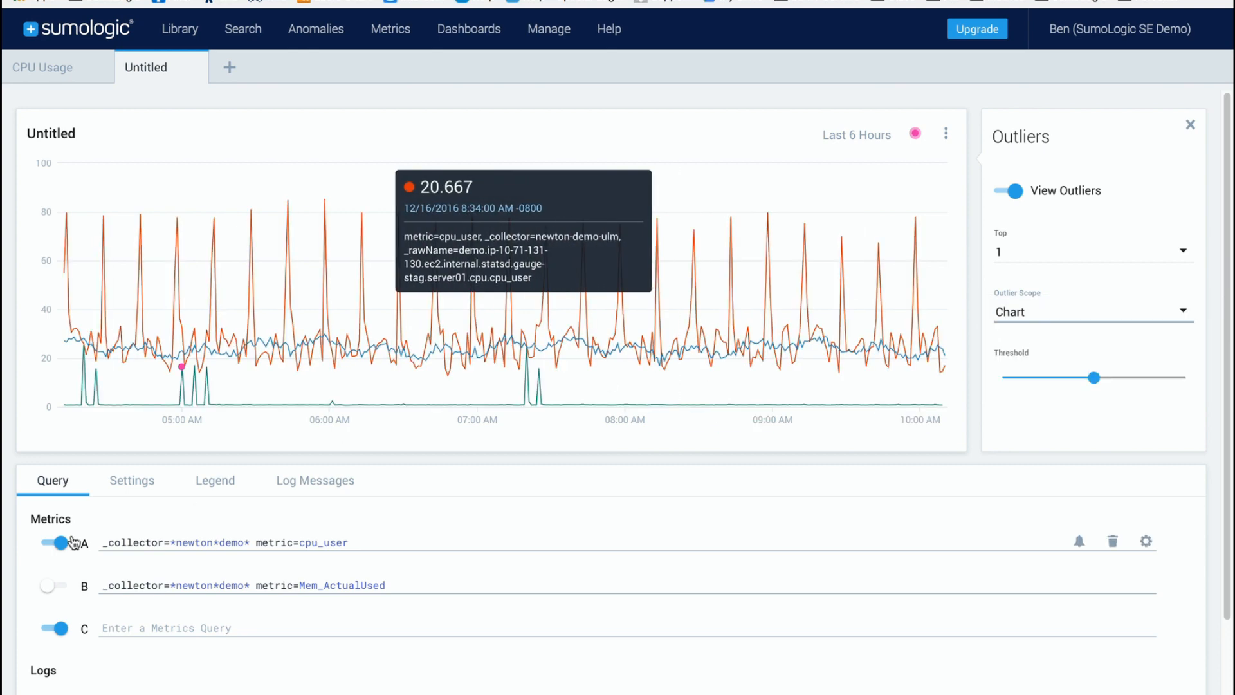
# Step: Enable query B so the Mem_ActualUsed series plots alongside CPU usage
pyautogui.click(53, 585)
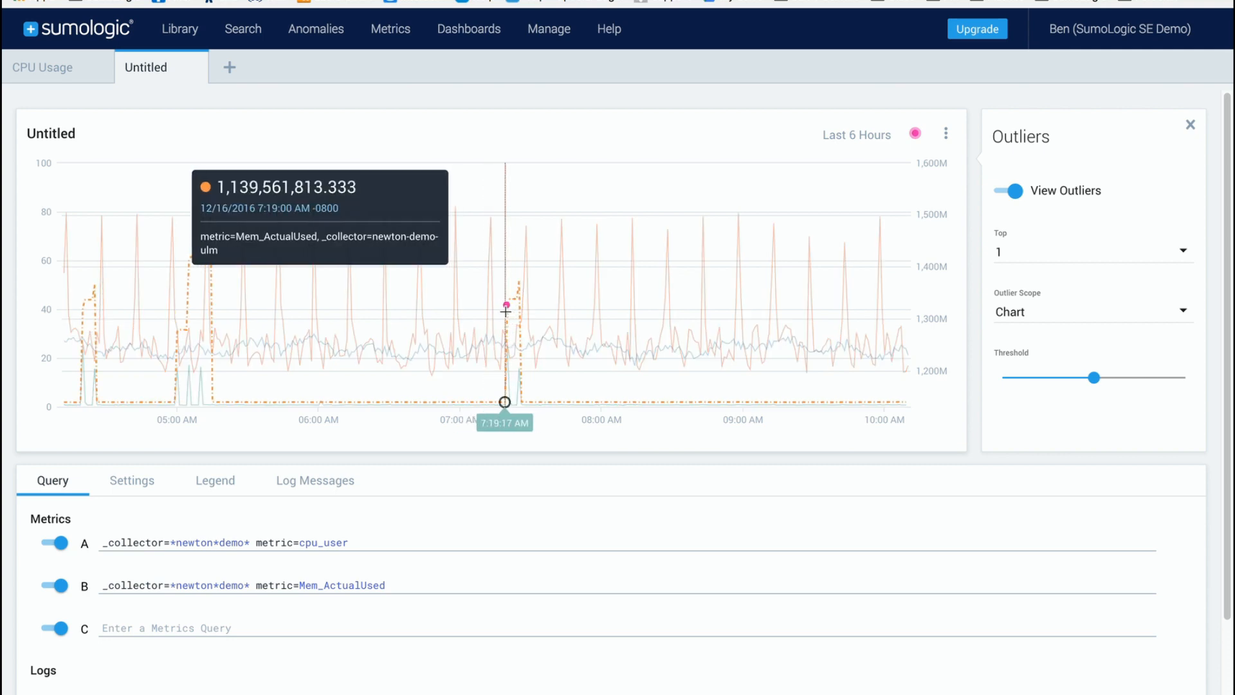
pyautogui.moveTo(506, 306)
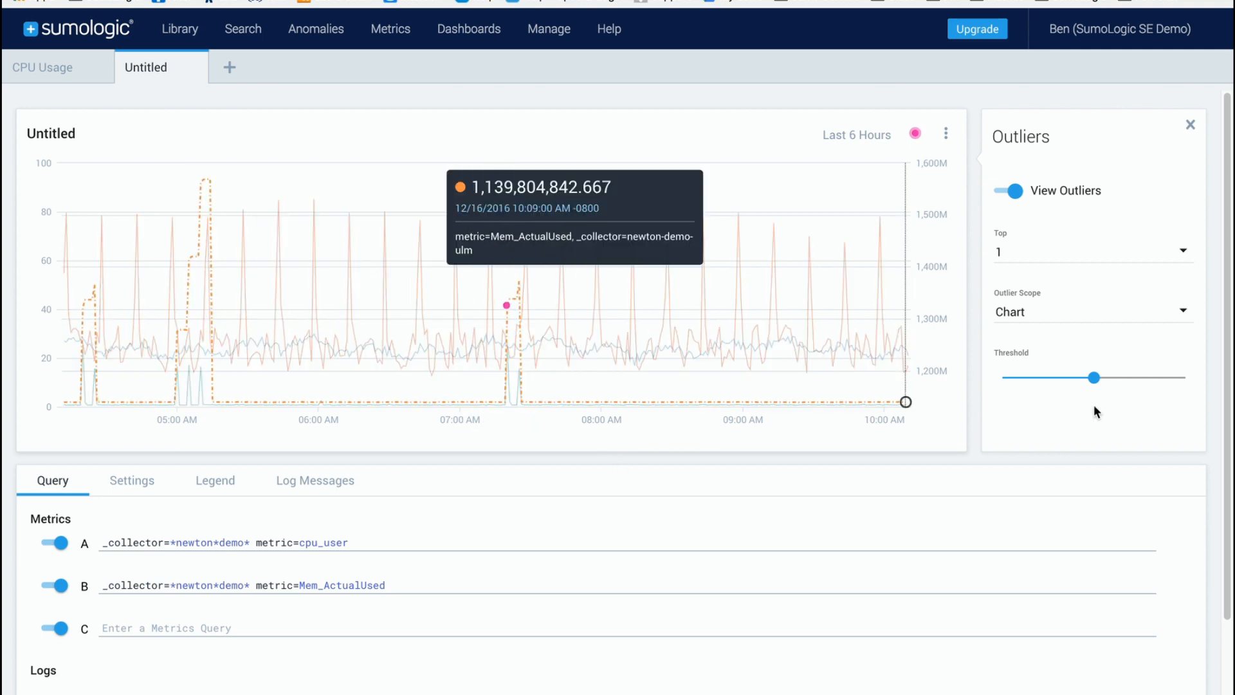
pyautogui.click(1091, 254)
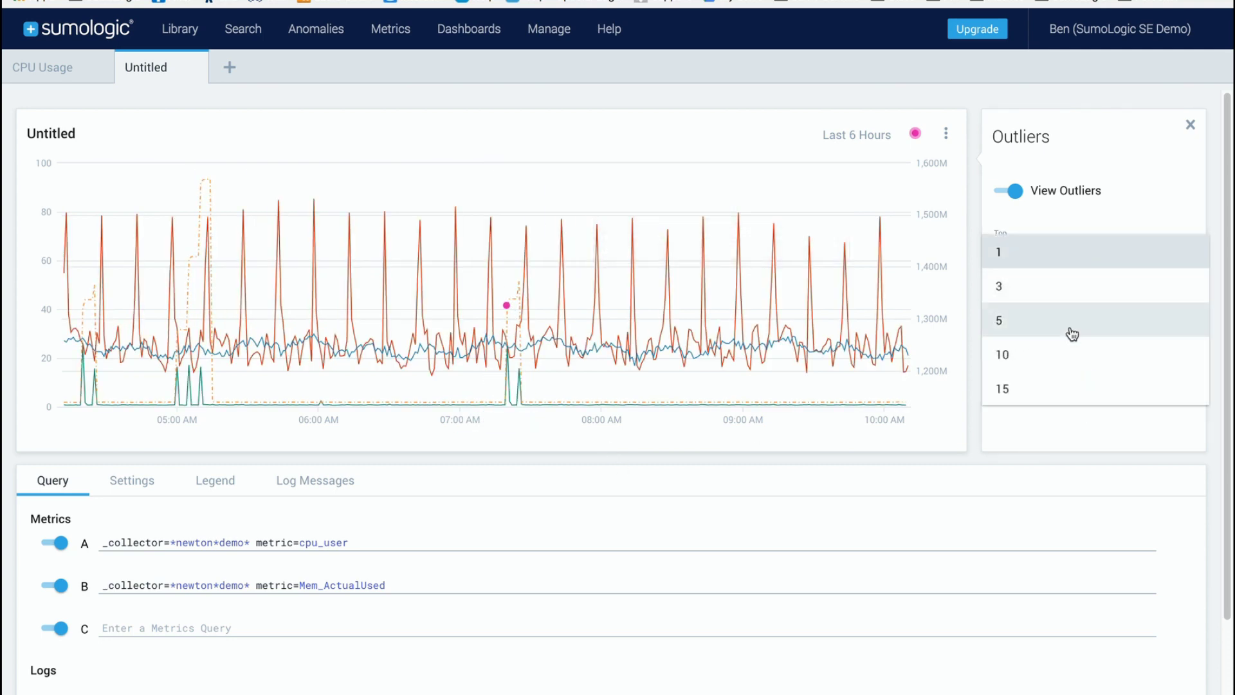
# Step: Show the top 15 outliers and set Outlier Scope to Query, then to Series
pyautogui.click(1072, 391)
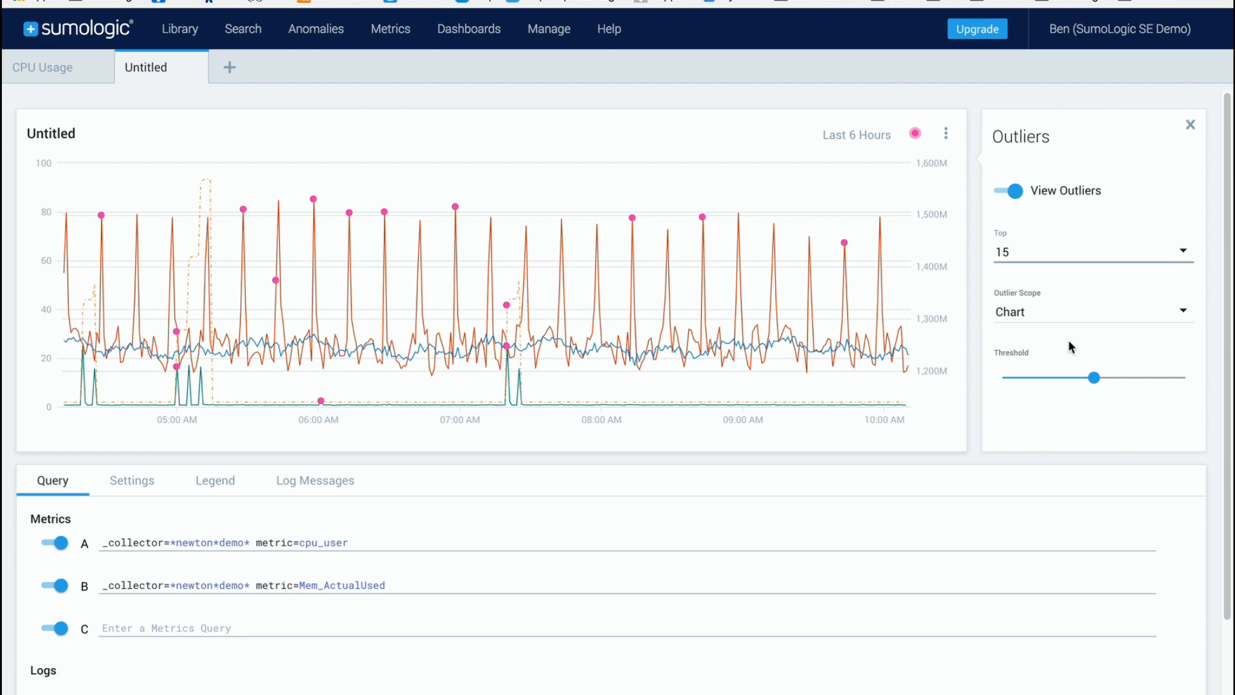
pyautogui.click(1065, 312)
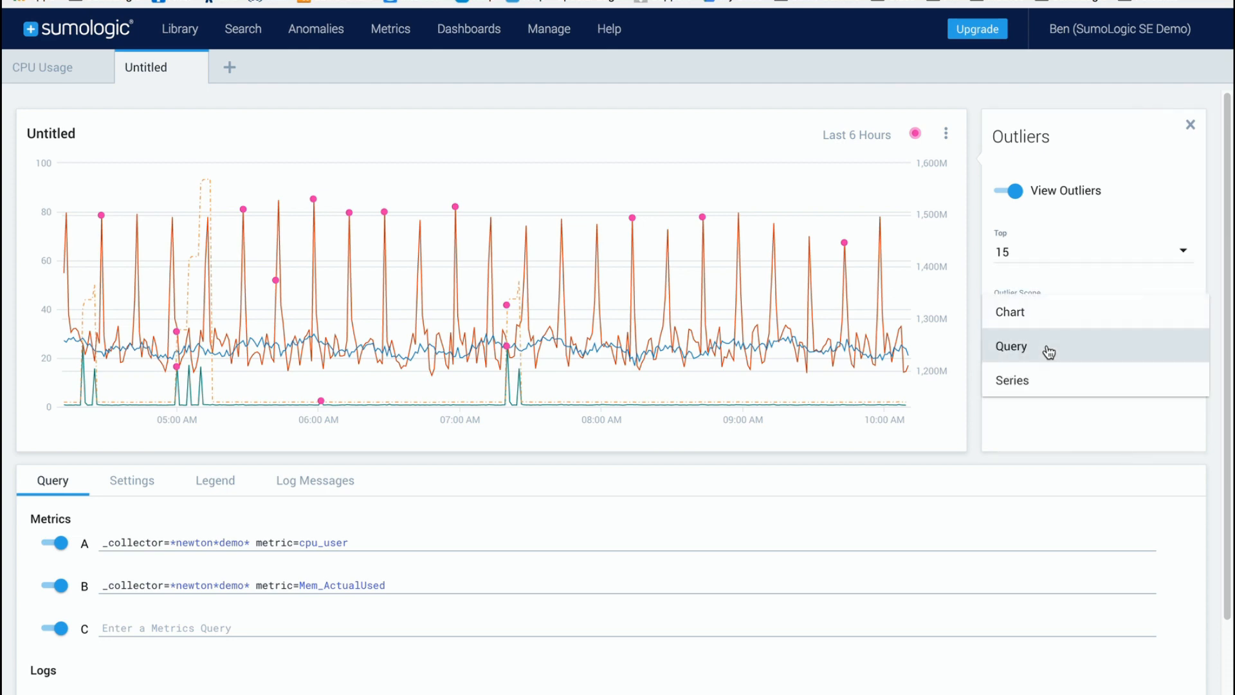
pyautogui.click(1049, 351)
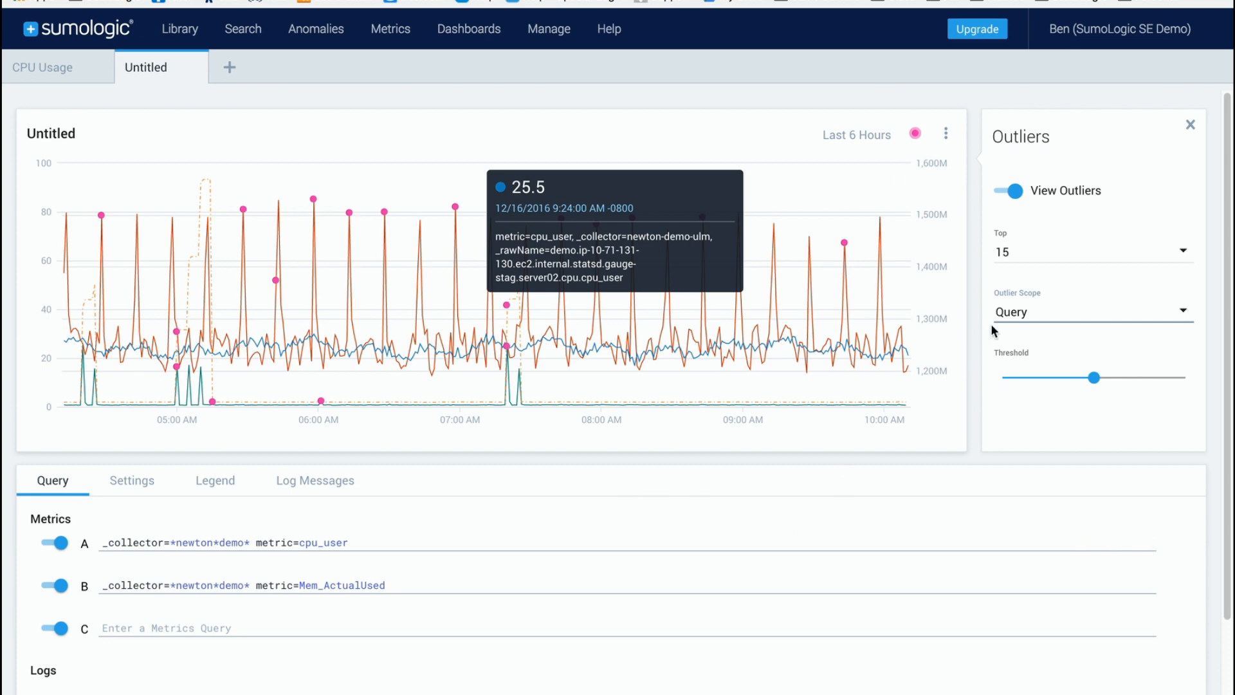
pyautogui.click(1051, 312)
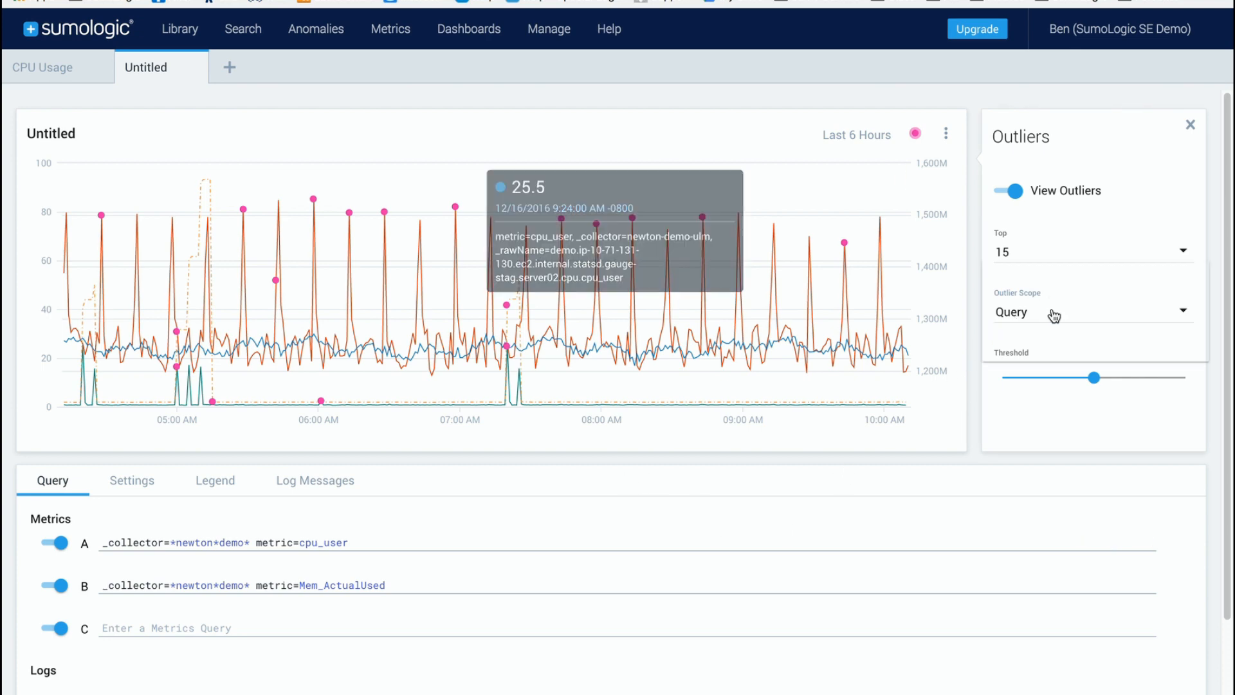
pyautogui.click(1043, 348)
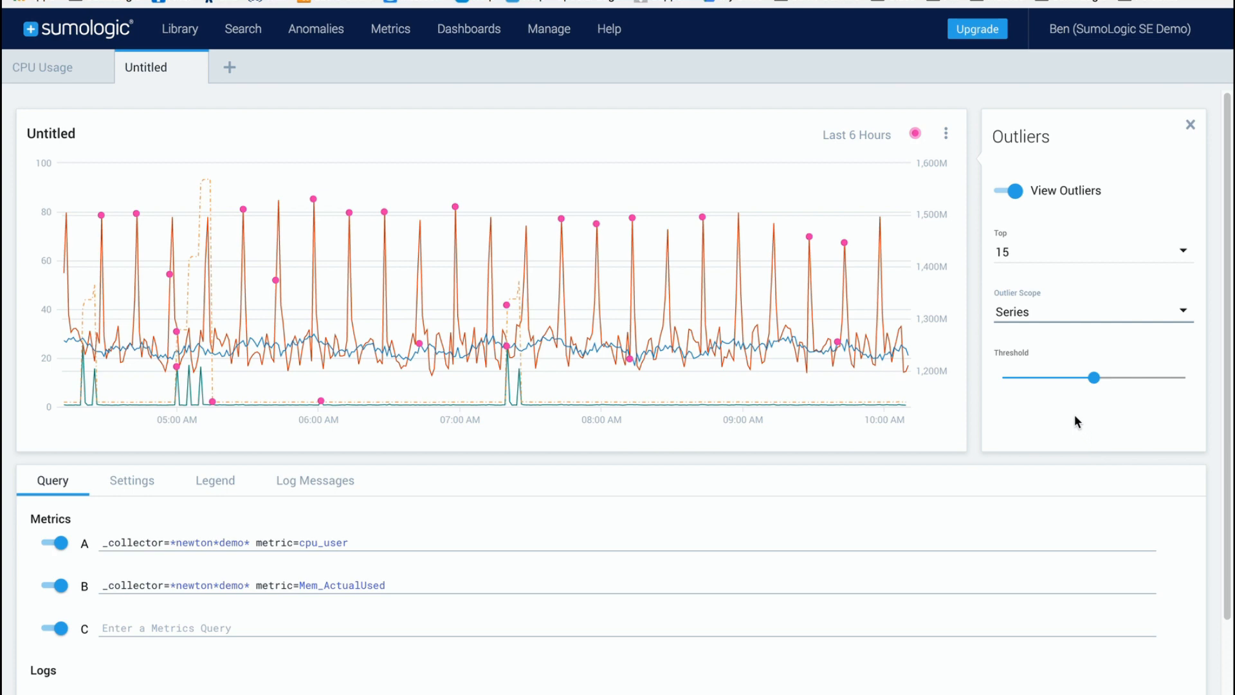
pyautogui.click(1094, 377)
# Step: Sweep the Threshold slider from minimum to maximum 7, then settle it at 4
pyautogui.moveTo(1096, 382); pyautogui.dragTo(1004, 380)
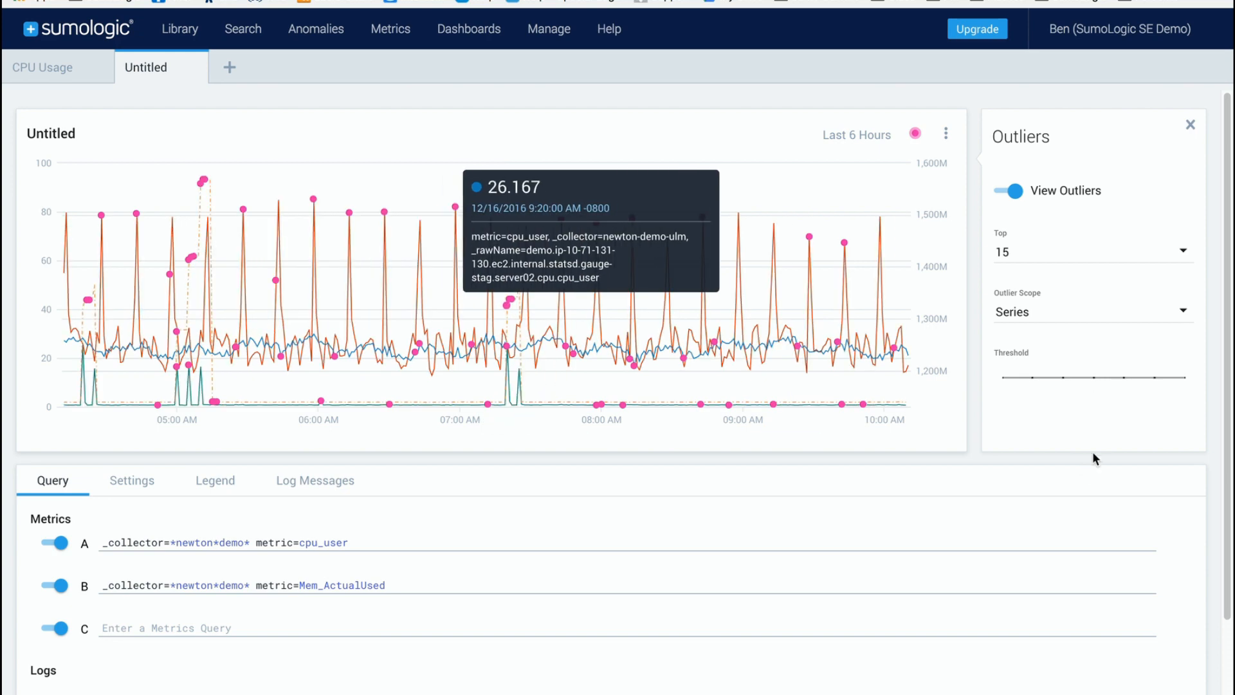
pyautogui.moveTo(1004, 379); pyautogui.dragTo(1187, 377)
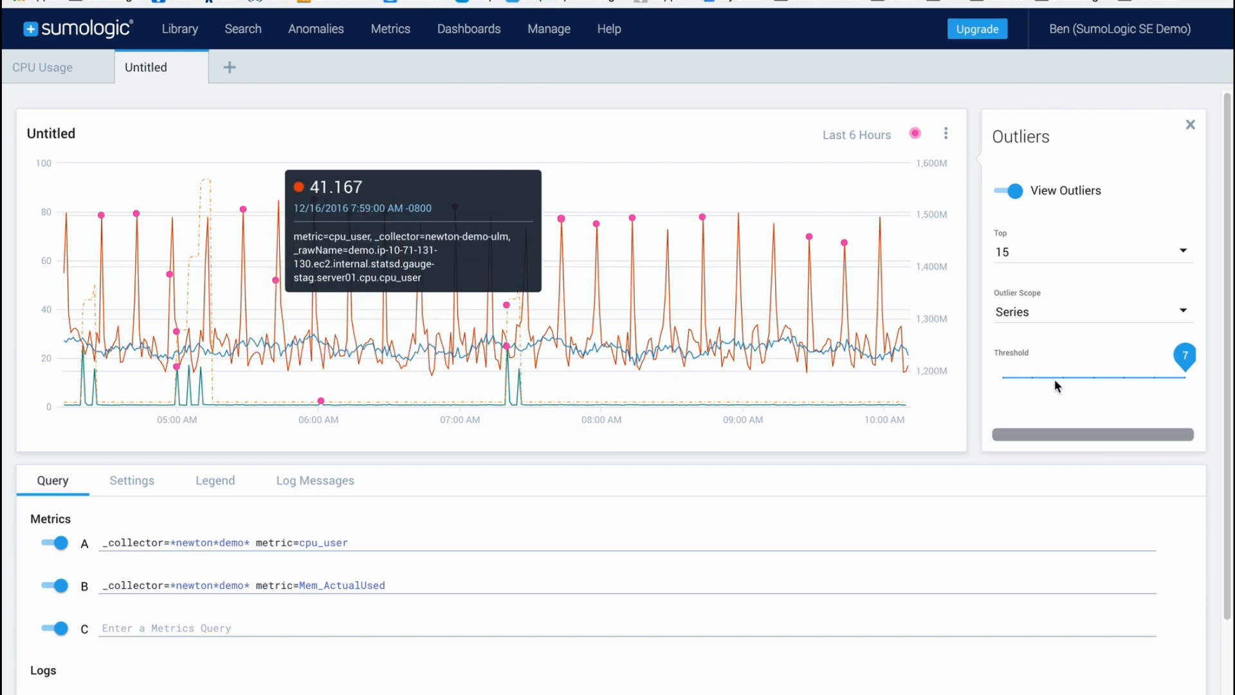
pyautogui.click(1095, 377)
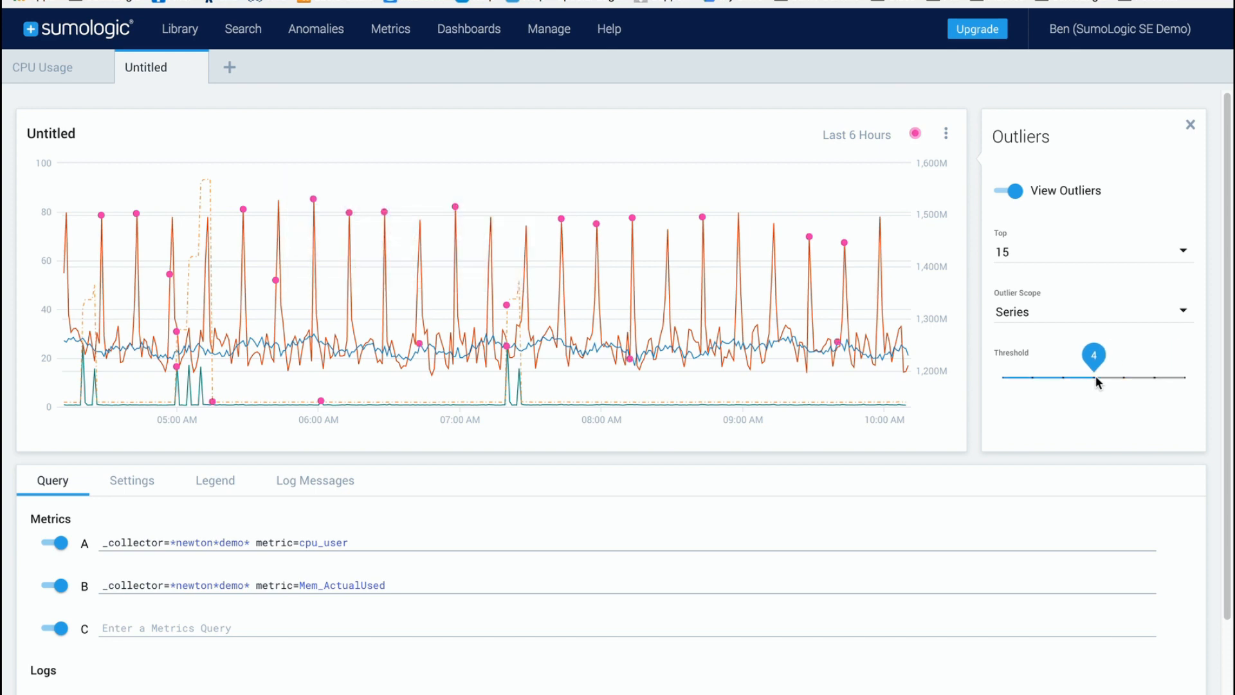
# Step: Set Outlier Scope back to Chart and close the Outliers panel
pyautogui.click(1047, 312)
pyautogui.click(1039, 251)
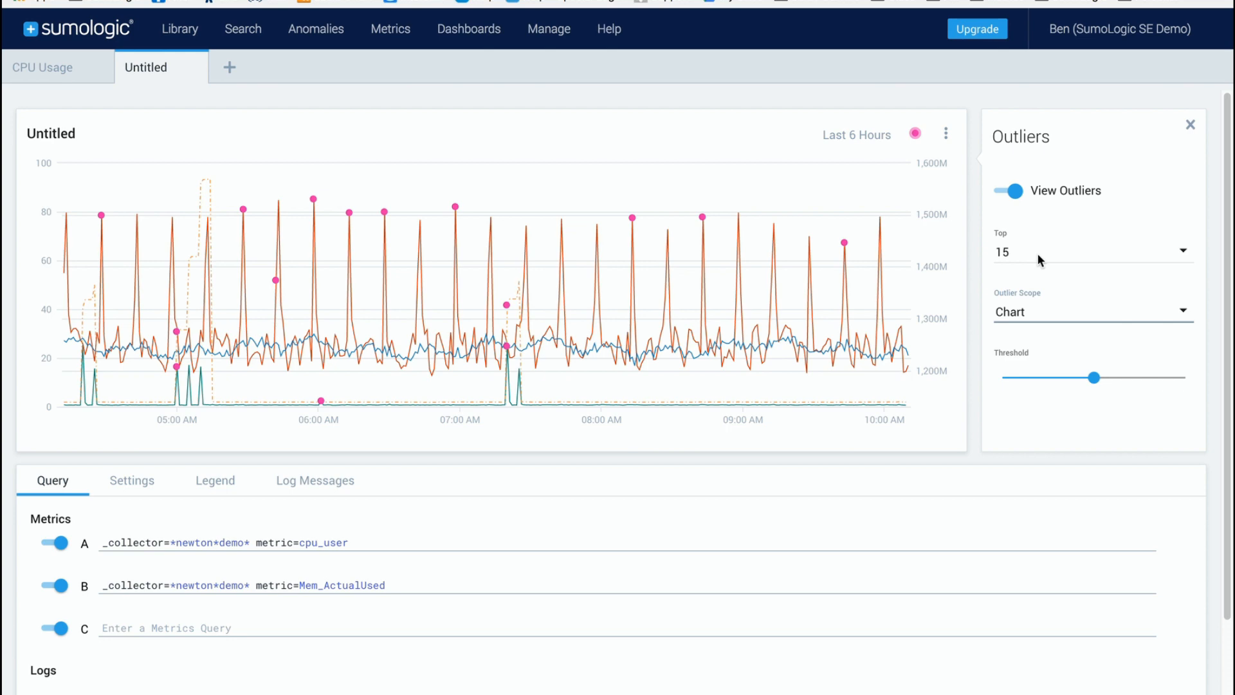
pyautogui.click(1193, 127)
# Step: Peek at the chart's three-dot actions menu and dismiss it
pyautogui.click(1187, 134)
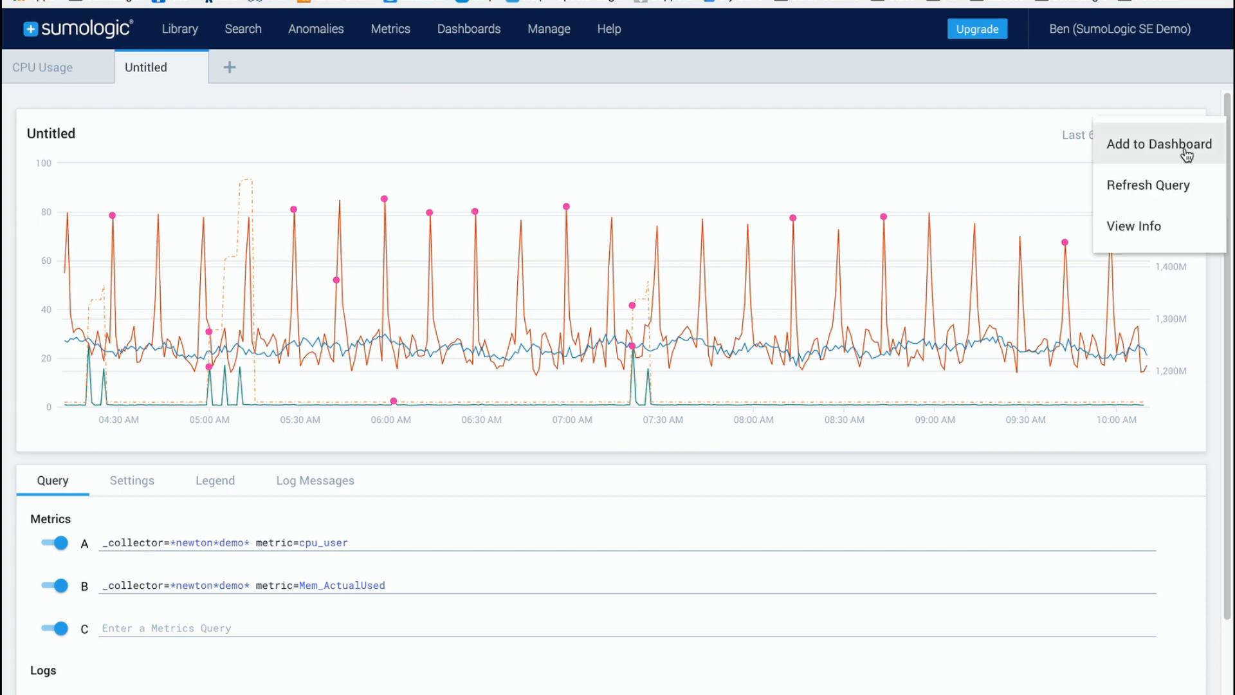
pyautogui.click(485, 33)
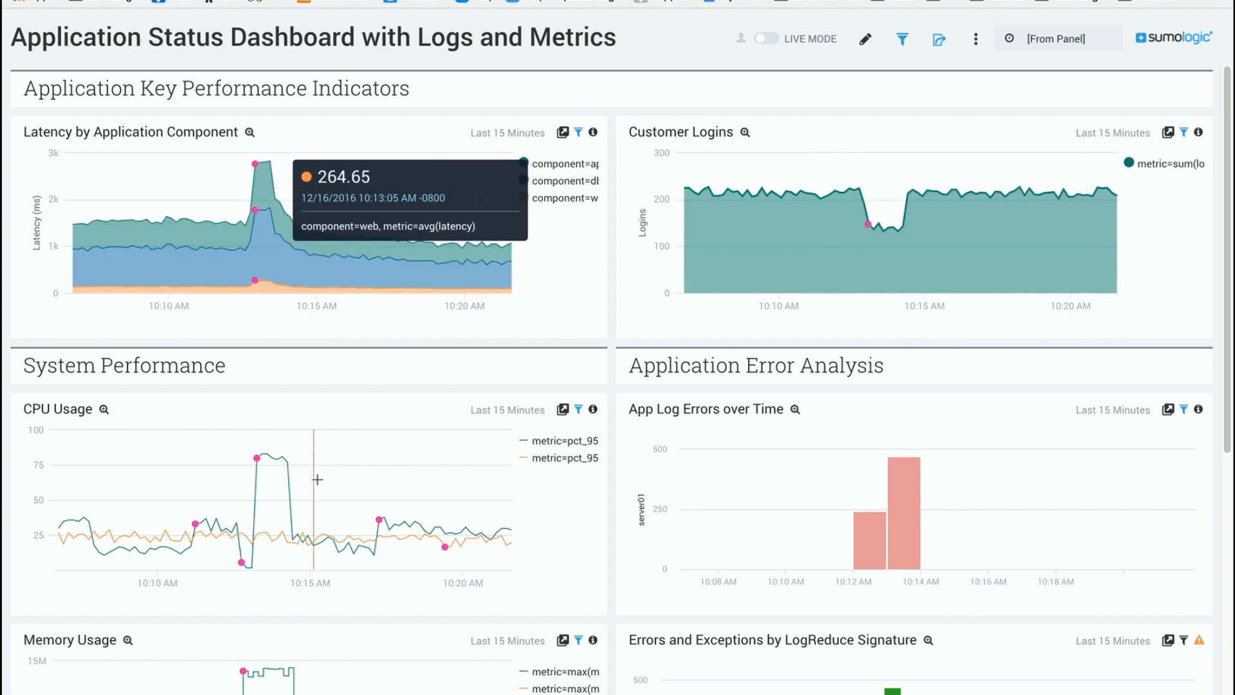
pyautogui.scroll(-2, 348, 509)
pyautogui.scroll(2, 348, 509)
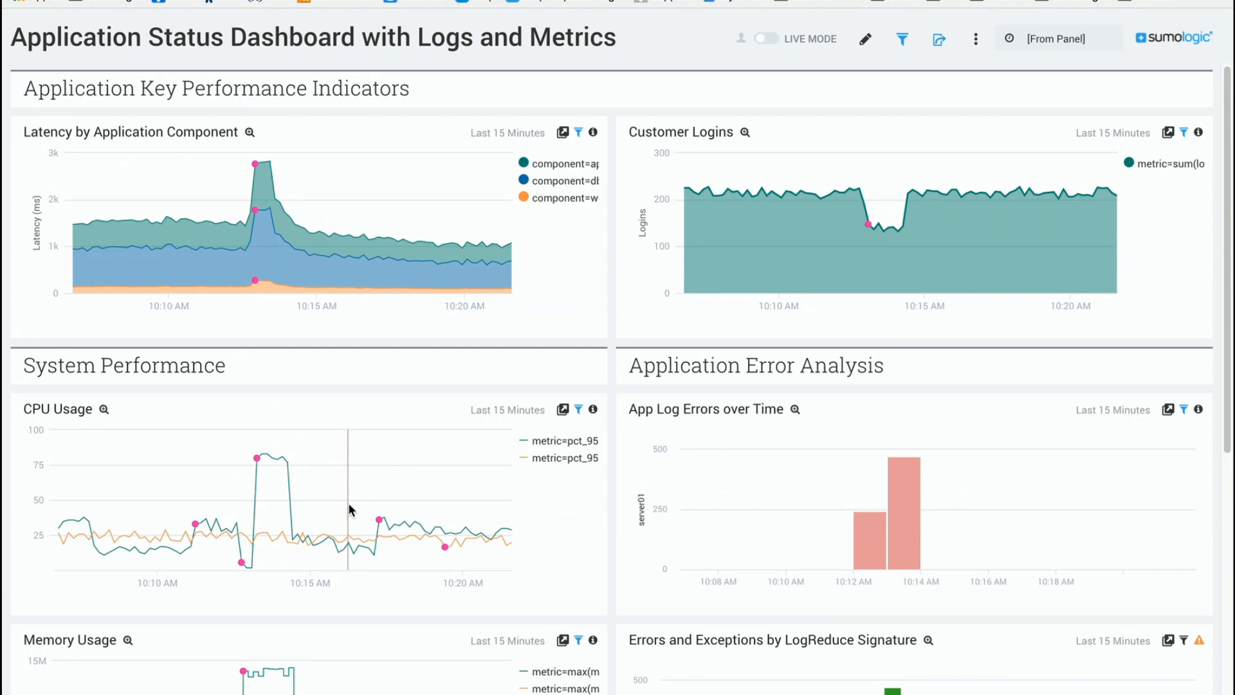